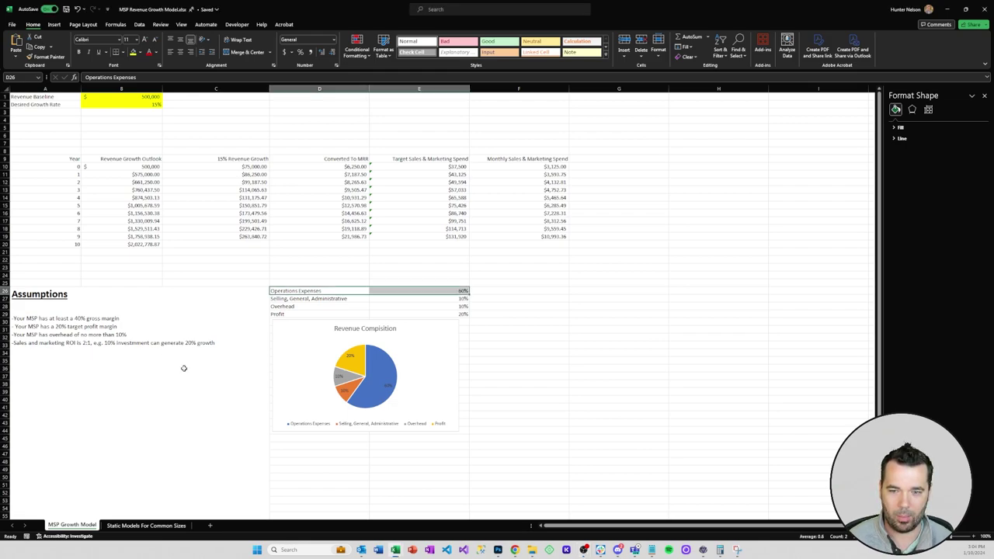
left_click(536, 359)
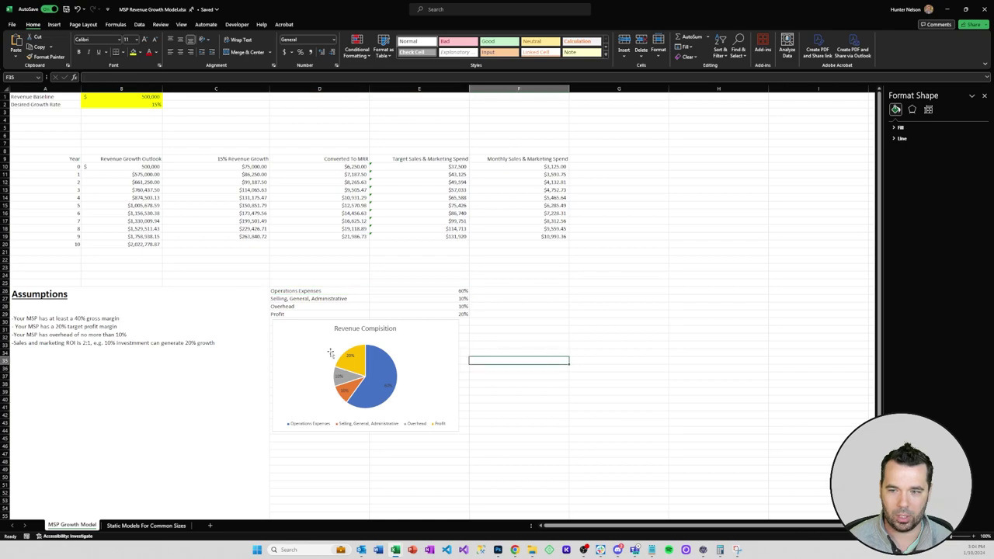
key("alt")
key("alt")
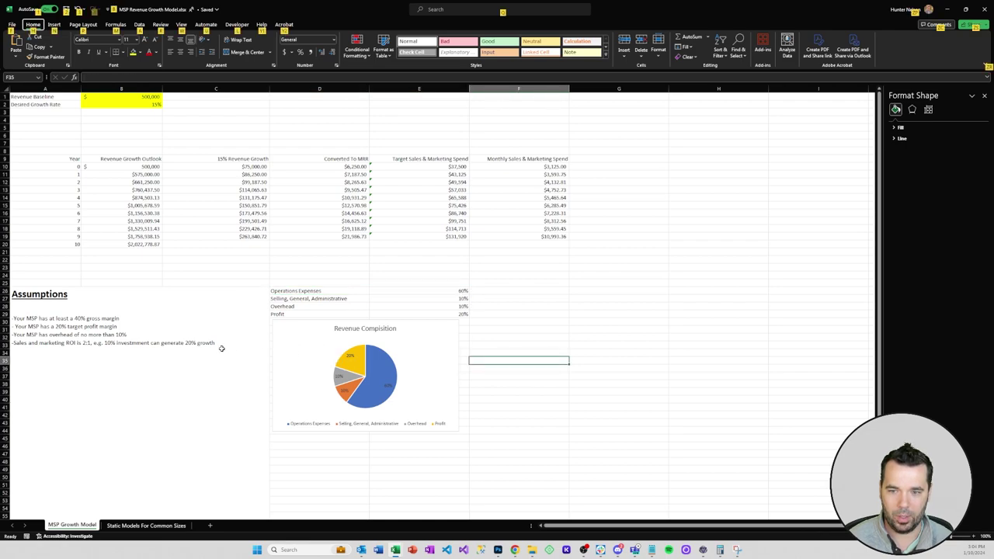
left_click(217, 359)
key("alt")
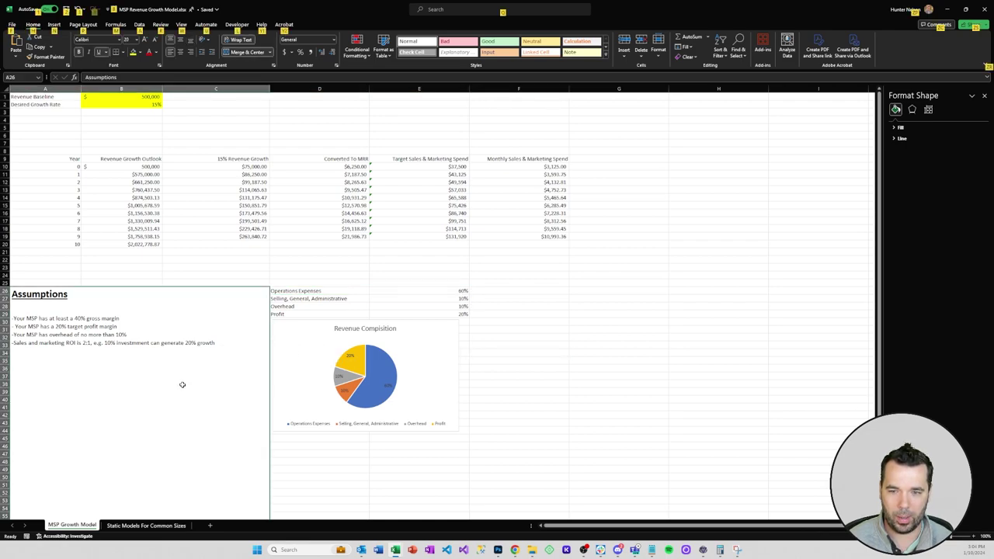
key("alt")
key("alt")
left_click(182, 259)
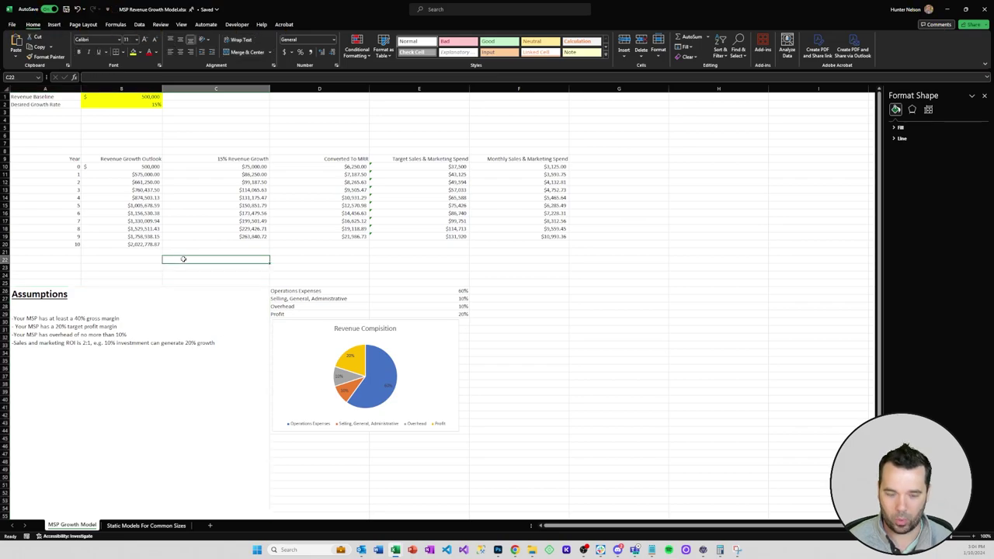
Examine the Assumptions notes and the Overhead, Selling, General, Administrative, and Profit rows beside the revenue composition chart
scroll(184, 276, "up", 3, "ctrl")
scroll(184, 276, "up", 4, "ctrl")
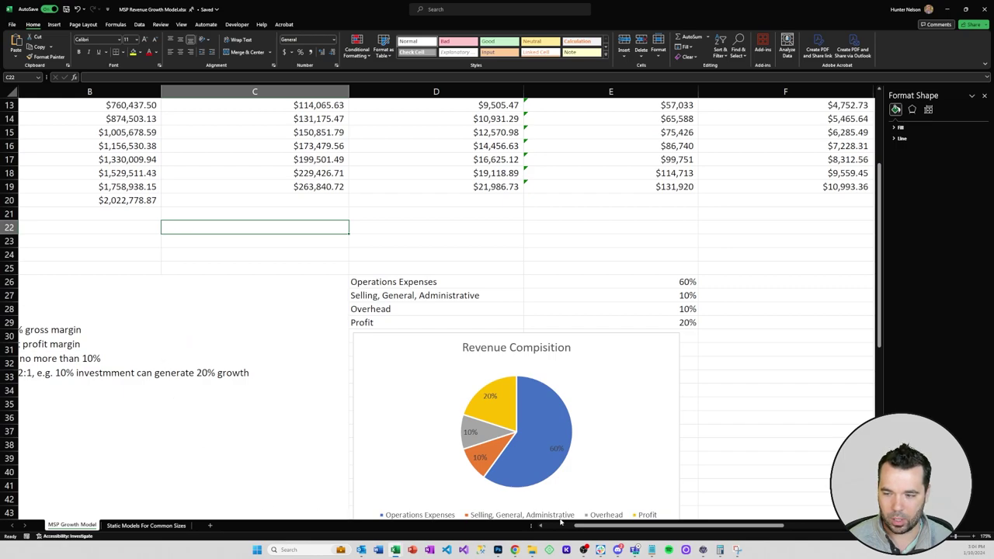
left_click_drag(562, 525, 451, 529)
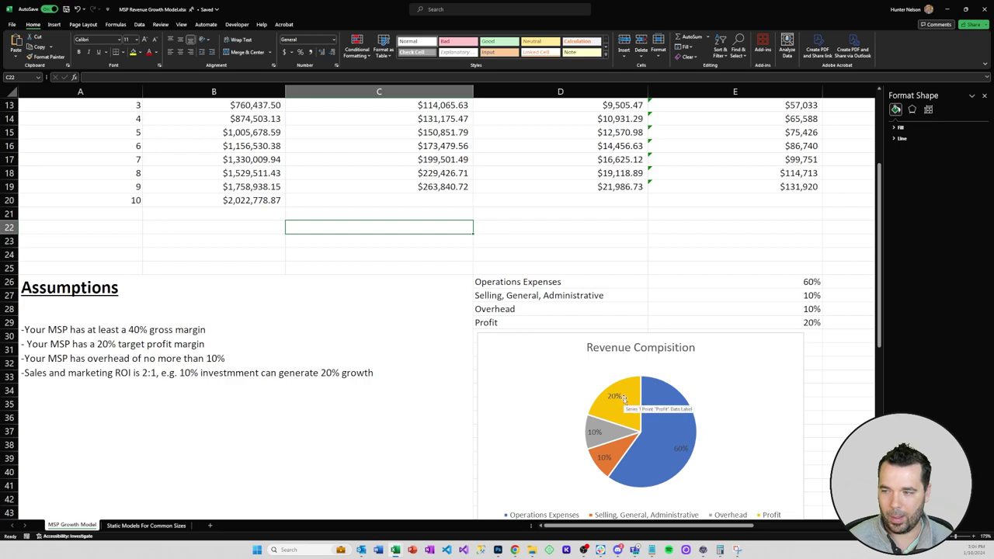
mouse_move(666, 401)
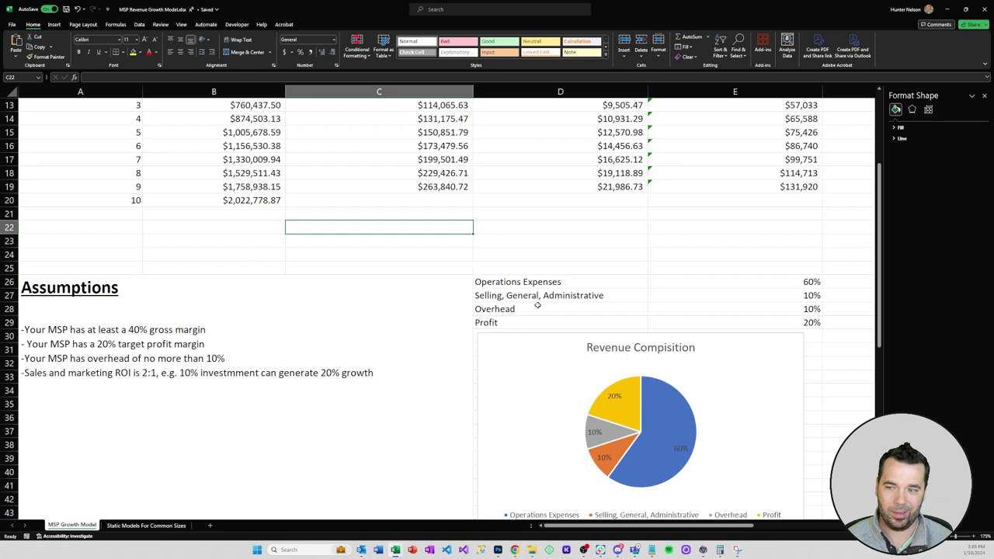
left_click_drag(538, 308, 709, 311)
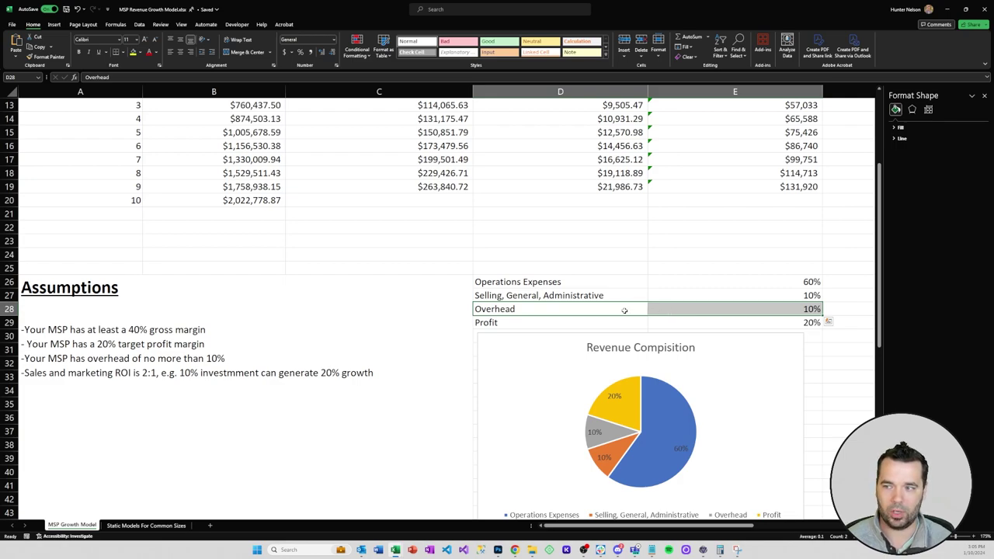
left_click(574, 317)
left_click_drag(561, 296, 731, 295)
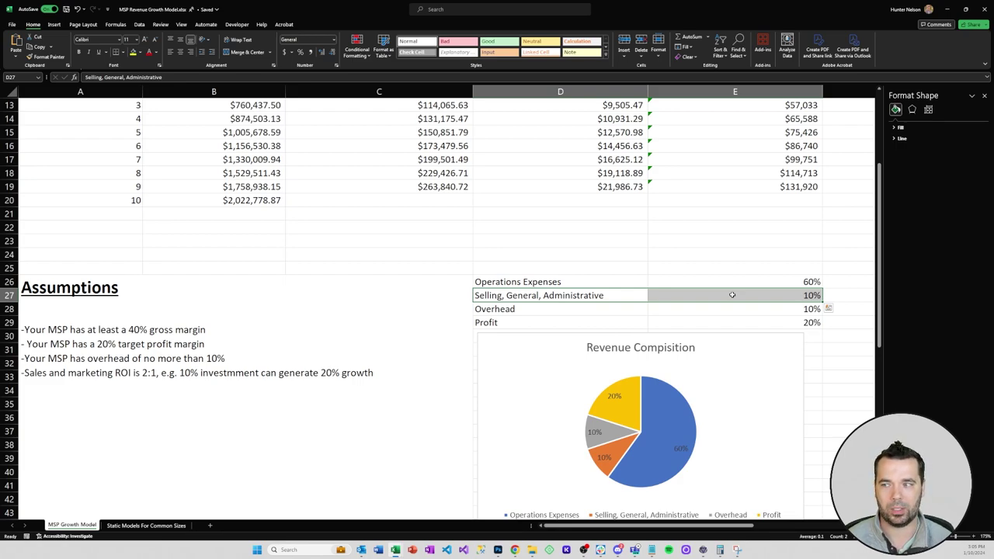
left_click_drag(618, 322, 722, 324)
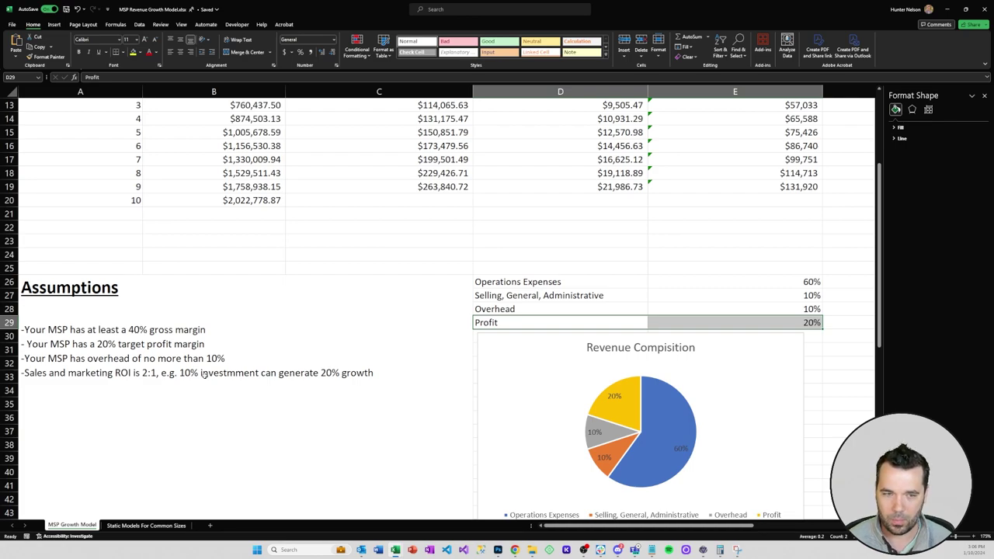
Review the Revenue Baseline and the year 5 figure in the Revenue Growth Outlook column
scroll(204, 376, "up", 4)
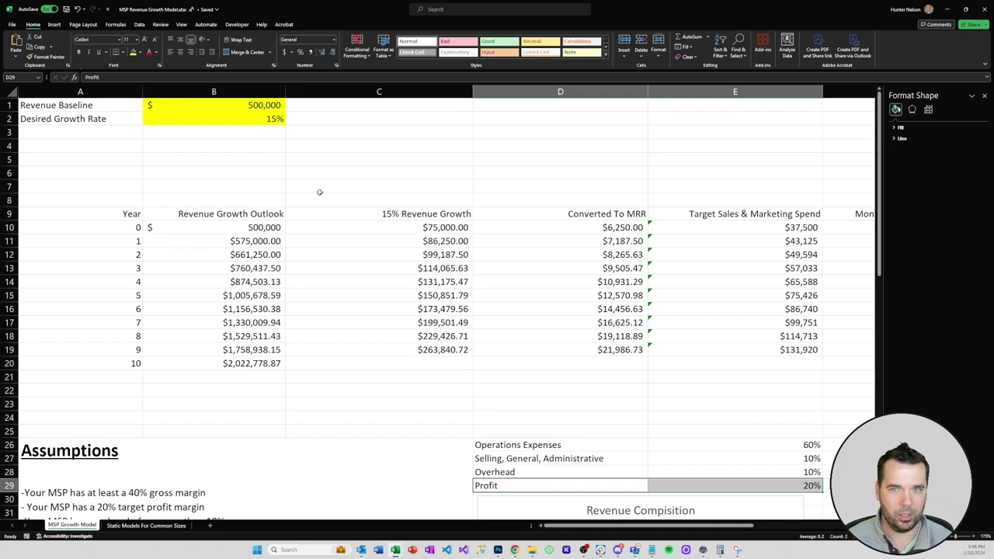
left_click(247, 111)
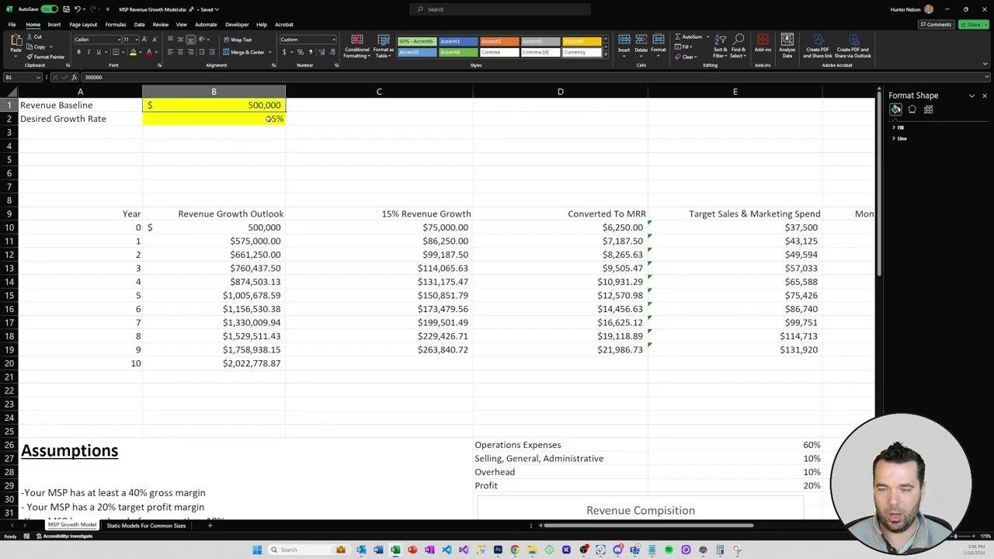
left_click(247, 295)
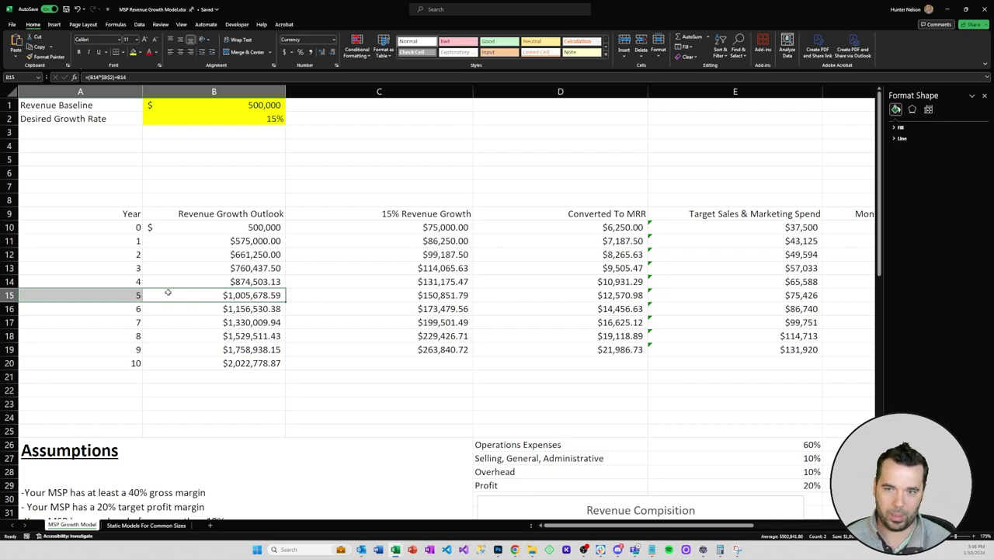
Set the Desired Growth Rate to 30% and check the year 5 revenue outlook
left_click(259, 105)
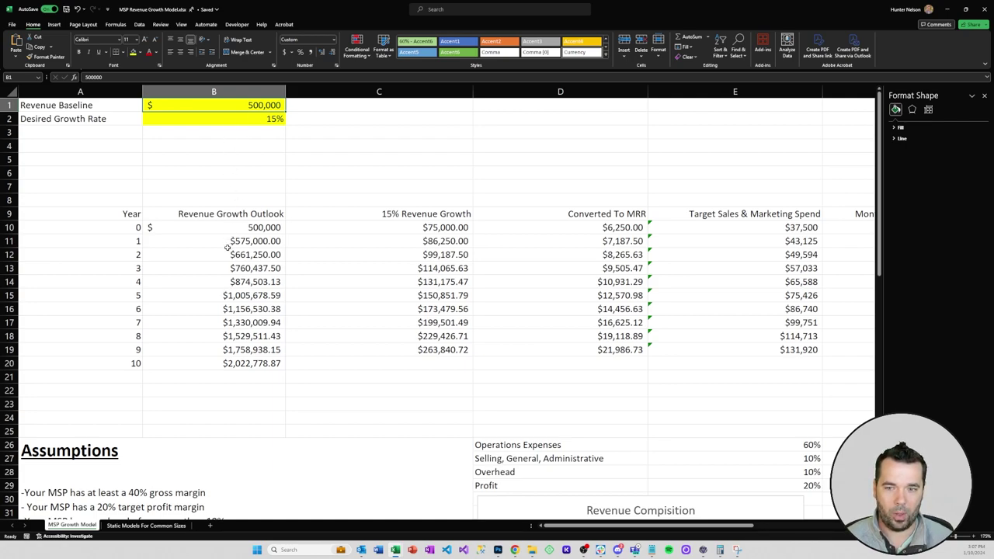
left_click(256, 119)
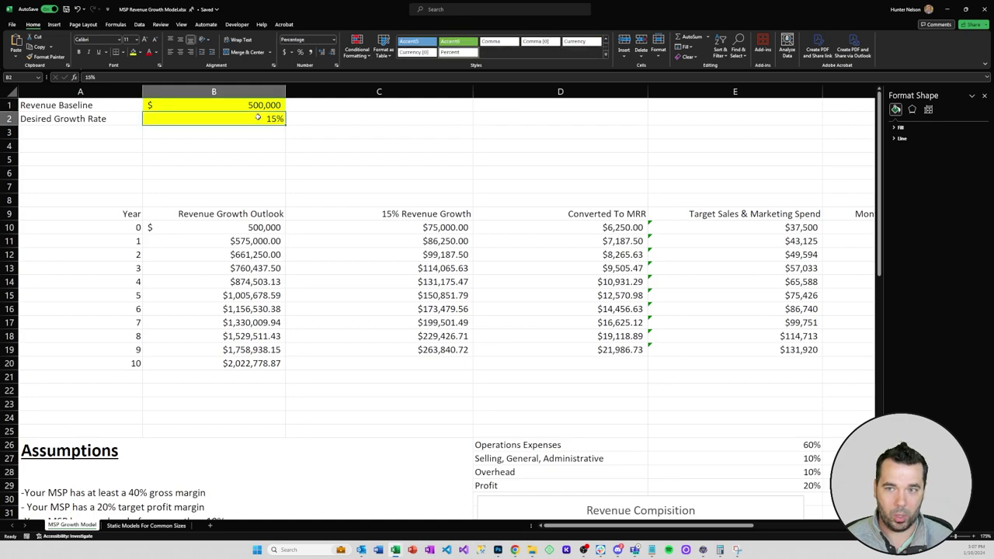
type("30")
key("Return")
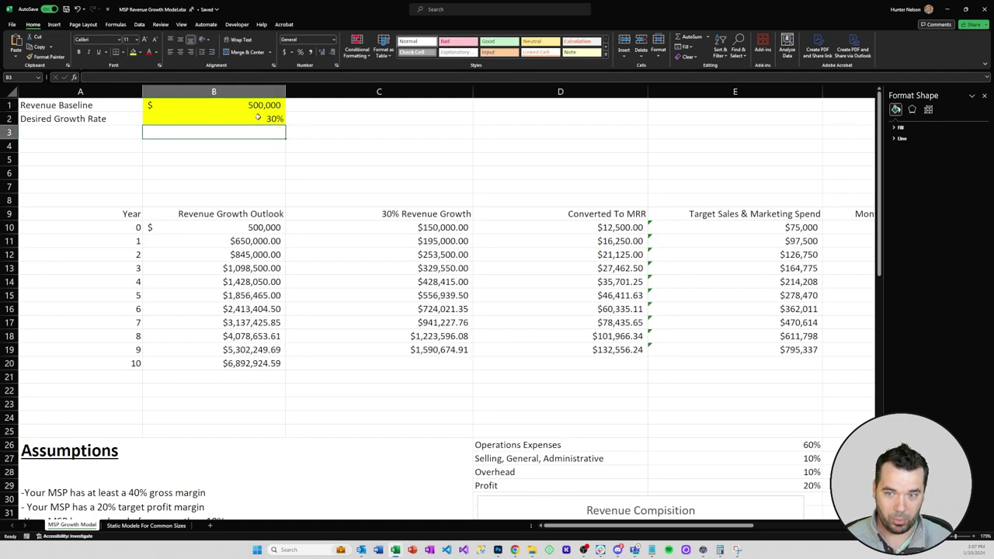
left_click(188, 294)
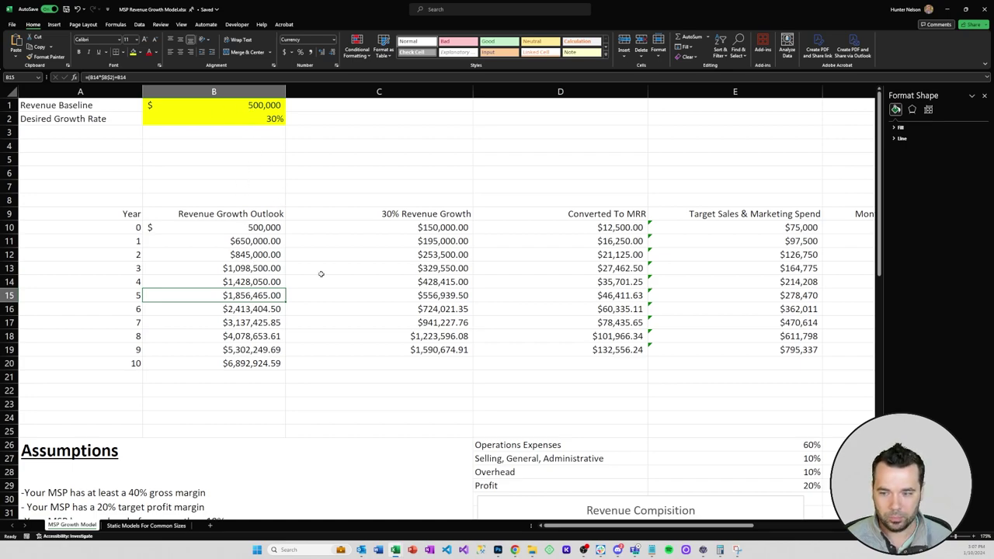
Set the Desired Growth Rate to 40%
left_click(269, 117)
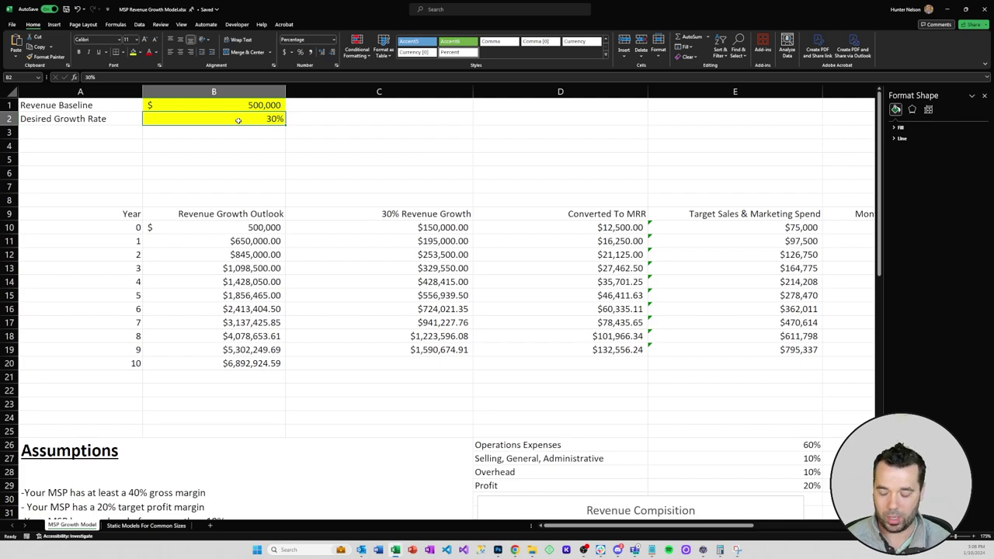
type("40")
key("Return")
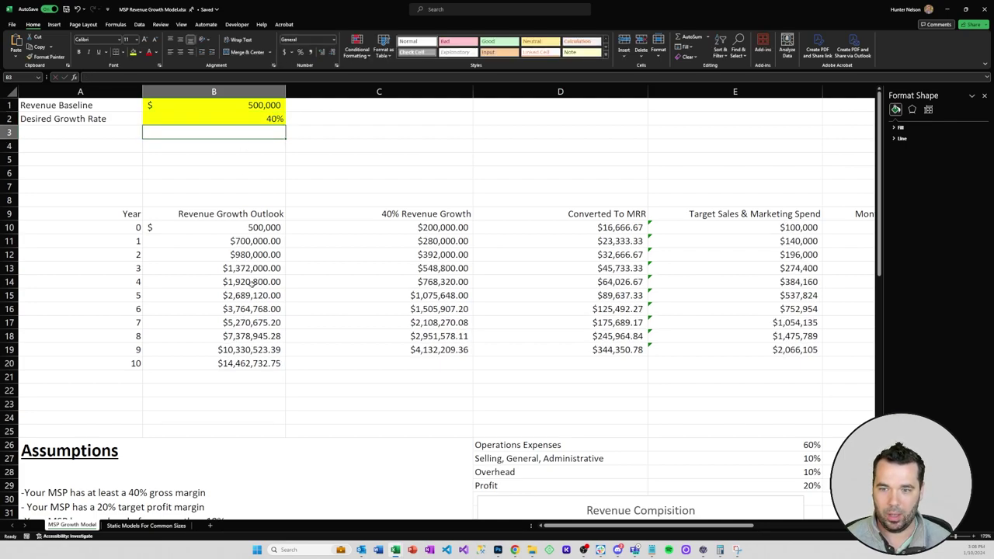
Examine how the growth rate relates to the Assumptions notes, the revenue composition chart and the growth table
left_click(253, 117)
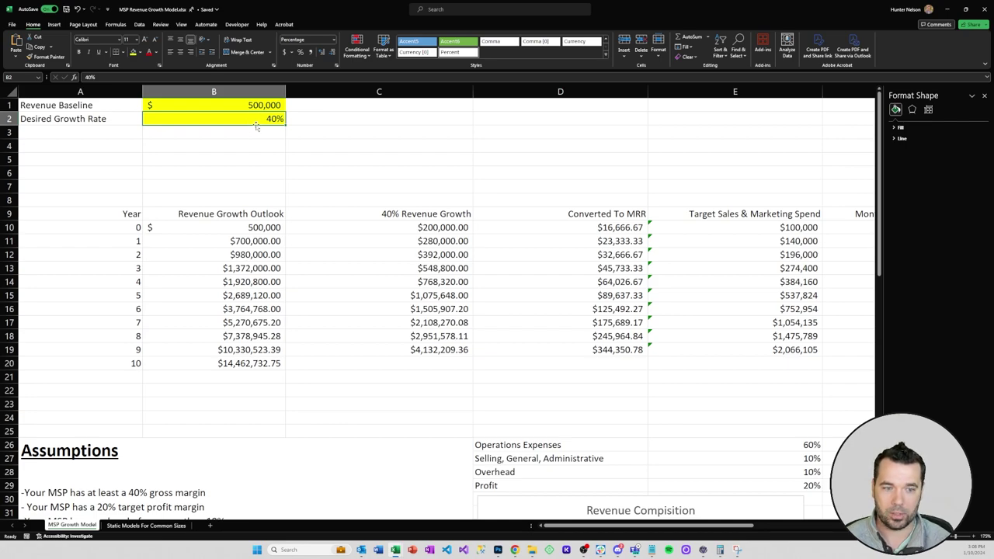
scroll(271, 143, "down", 4)
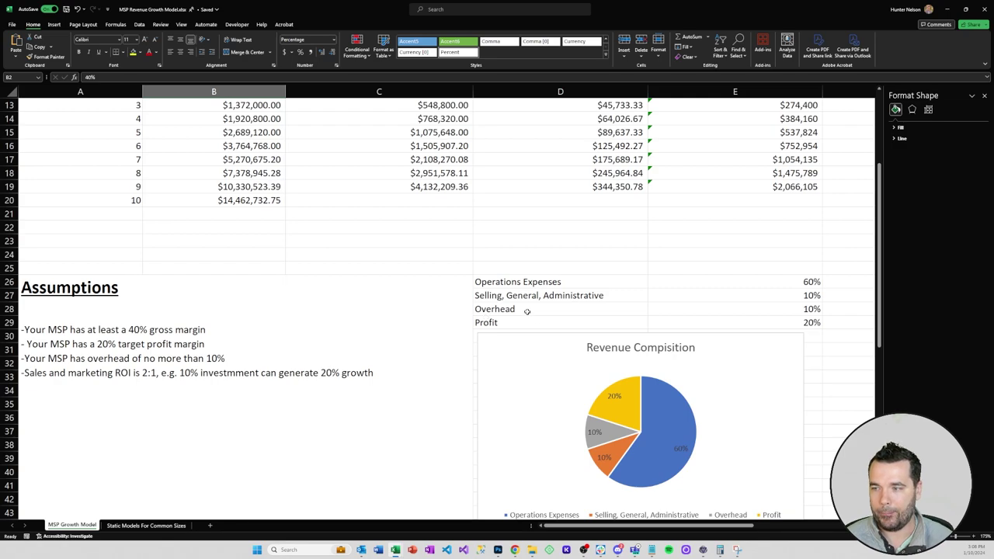
scroll(527, 311, "down", 2)
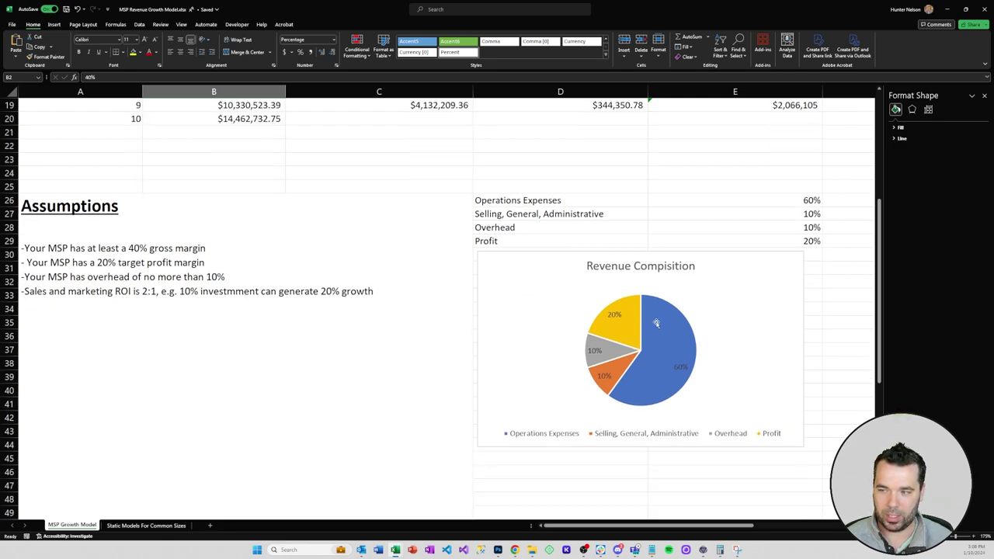
mouse_move(651, 387)
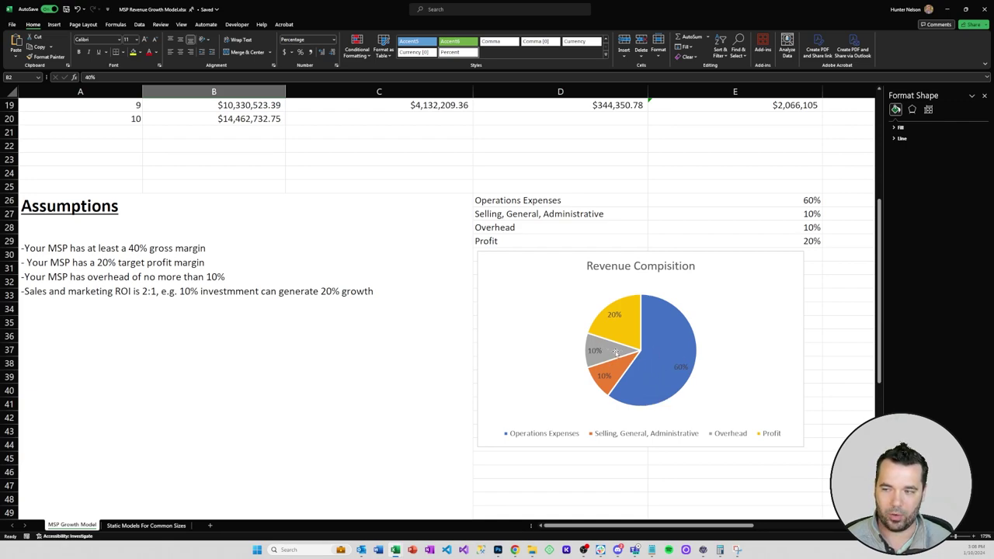
mouse_move(652, 357)
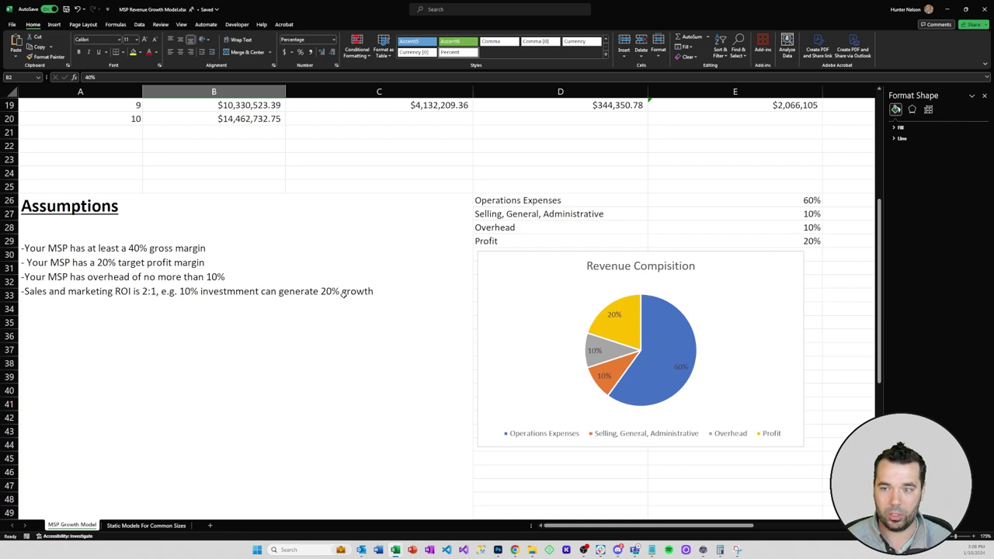
scroll(344, 295, "up", 6)
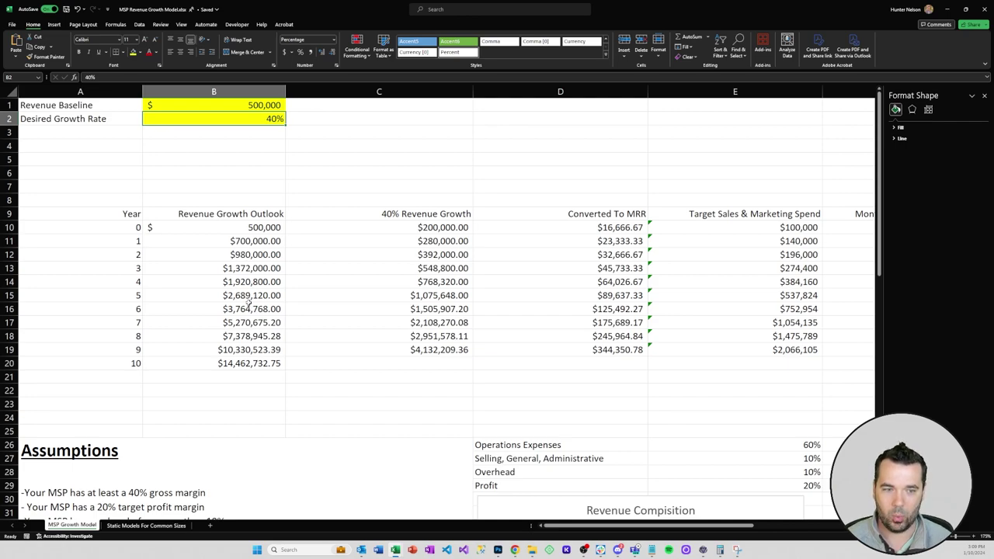
scroll(242, 271, "down", 5)
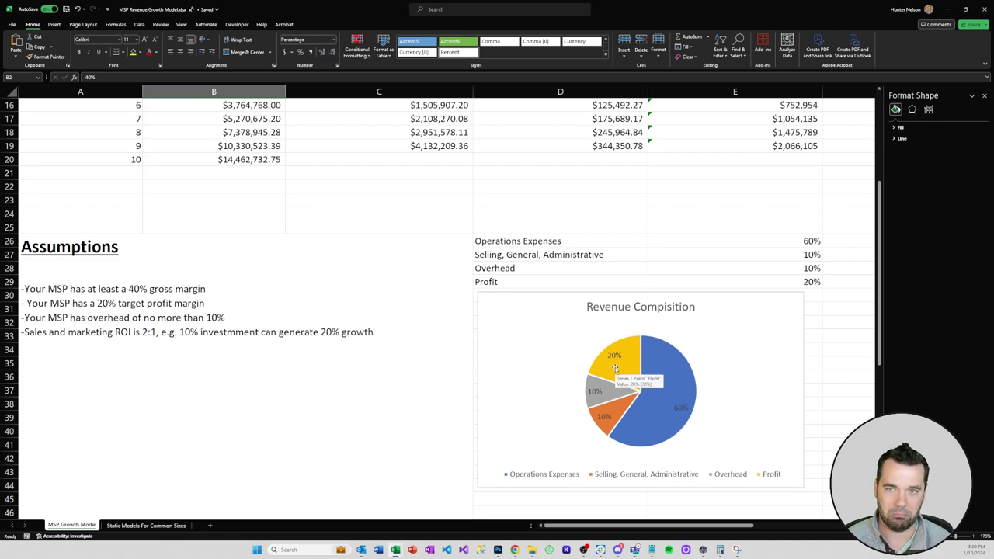
scroll(364, 347, "up", 1)
scroll(365, 347, "up", 4)
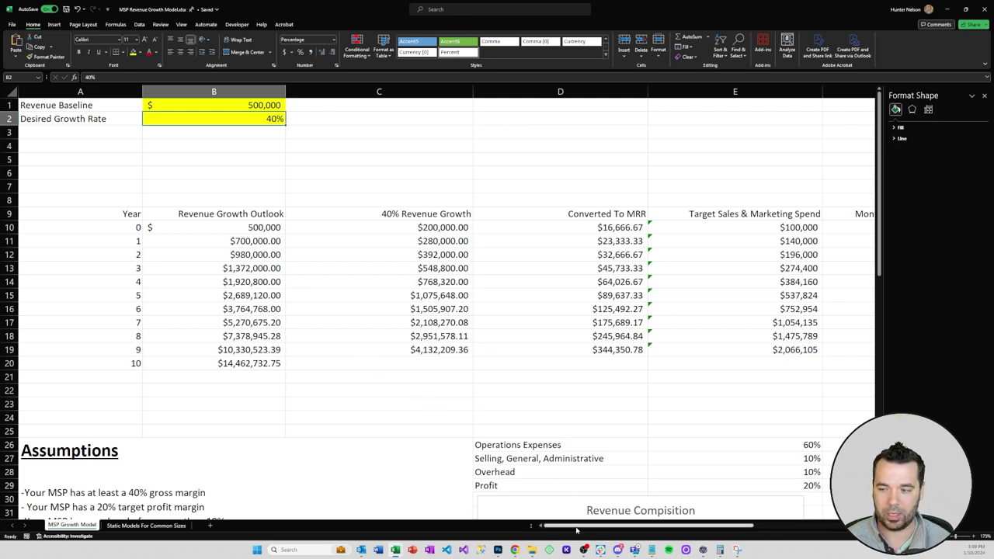
Compare the year 0 Monthly Sales & Marketing Spend with the year 0 revenue in the growth table
left_click_drag(576, 528, 629, 530)
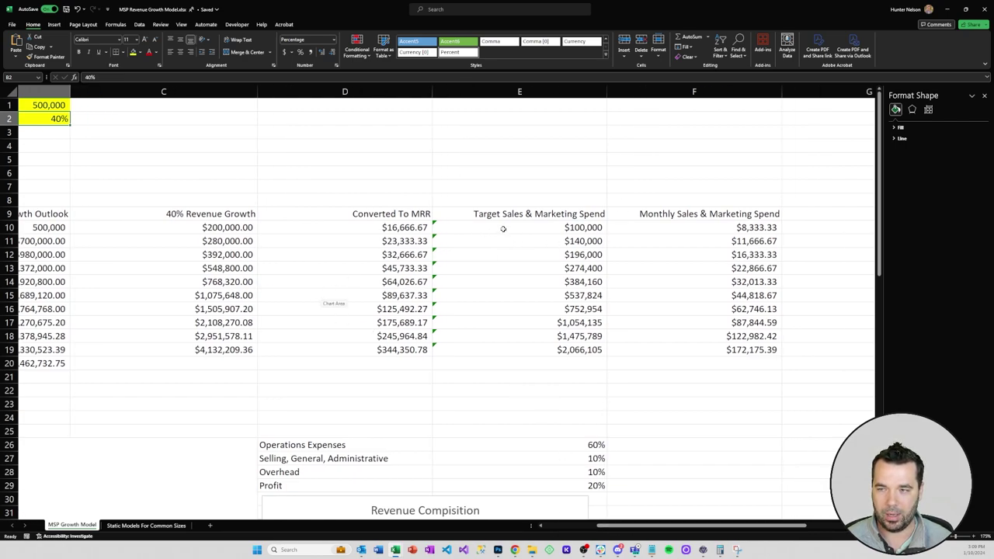
left_click(699, 228)
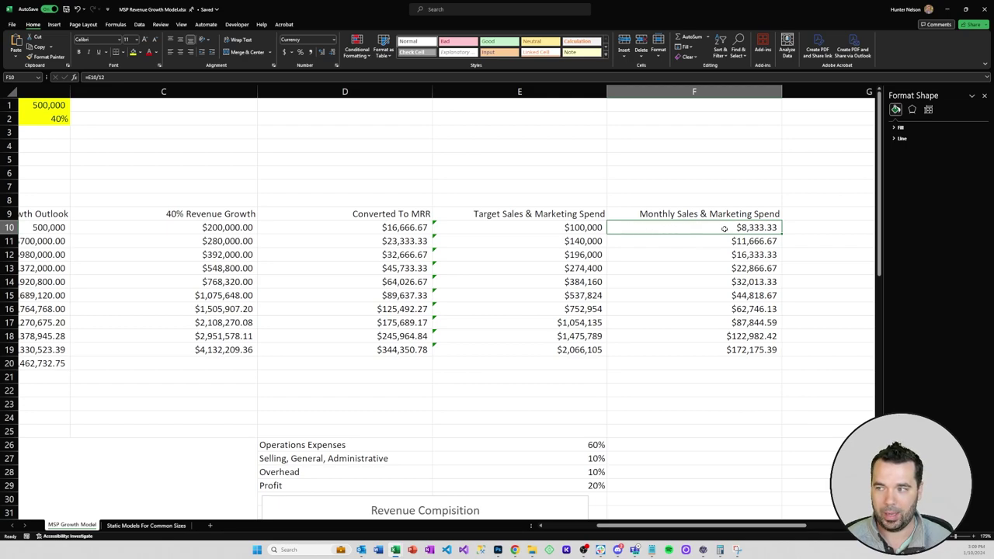
left_click_drag(691, 528, 649, 528)
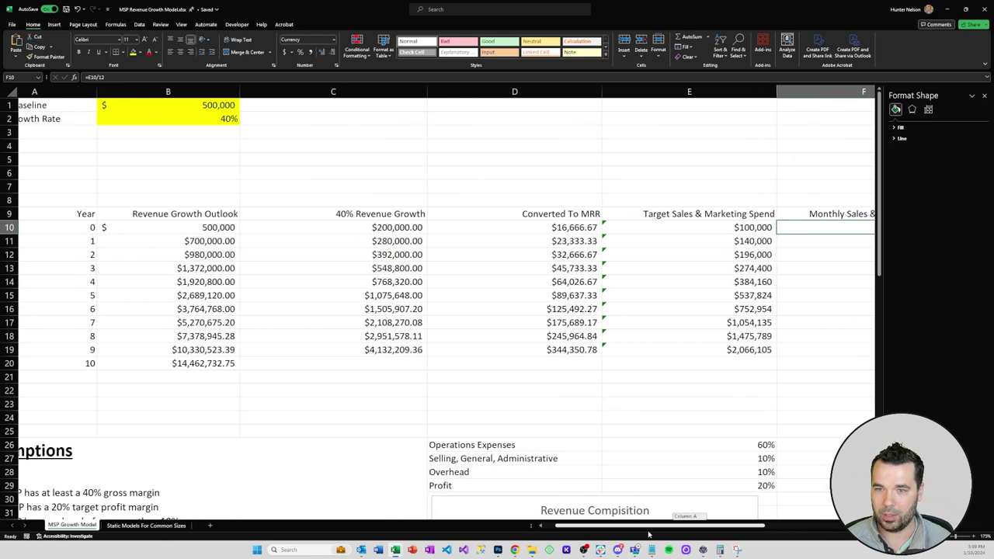
left_click(199, 230)
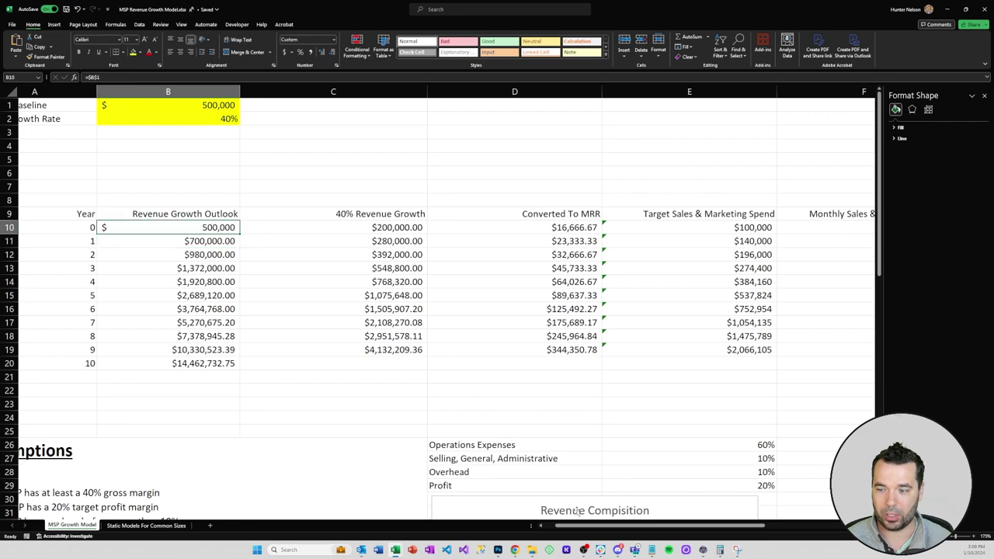
left_click_drag(590, 527, 673, 531)
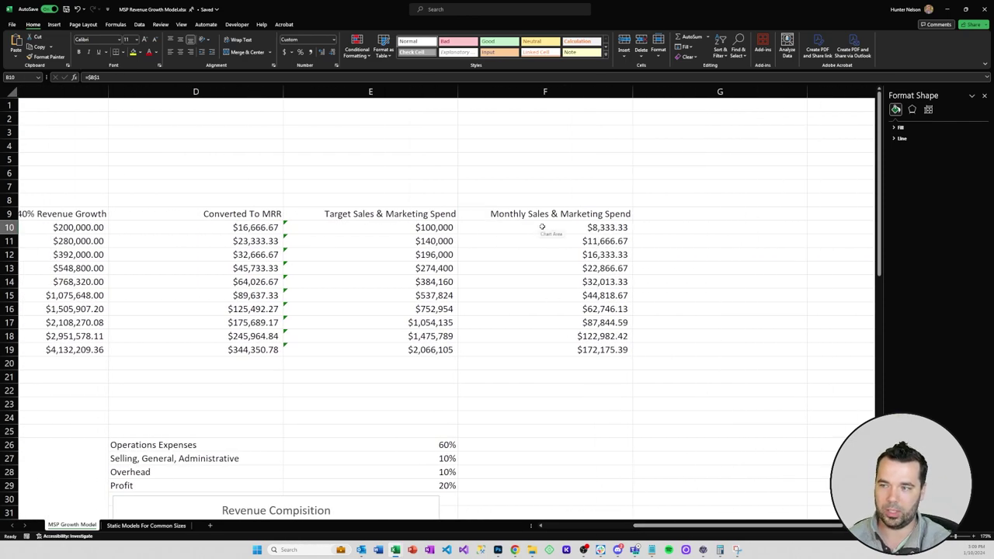
left_click(495, 229)
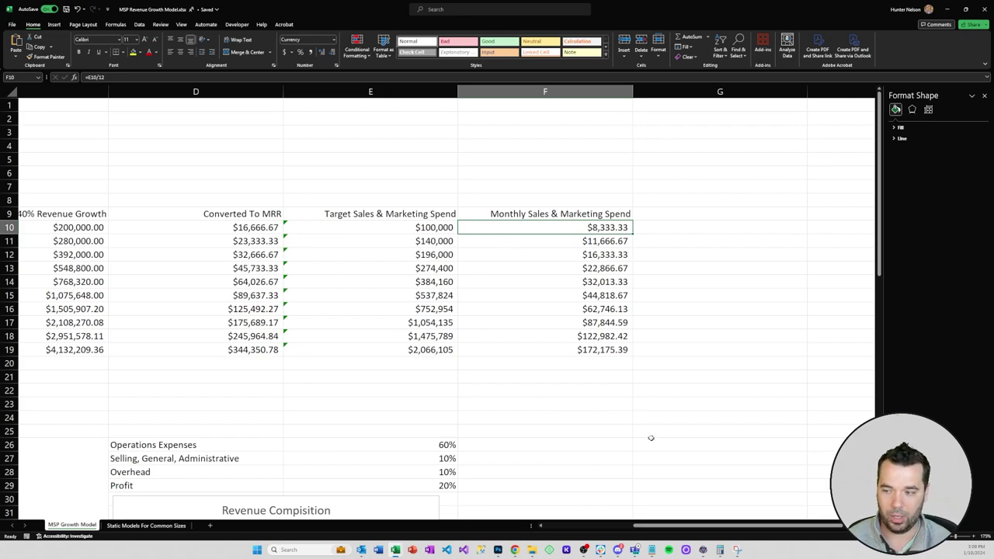
left_click_drag(656, 526, 444, 525)
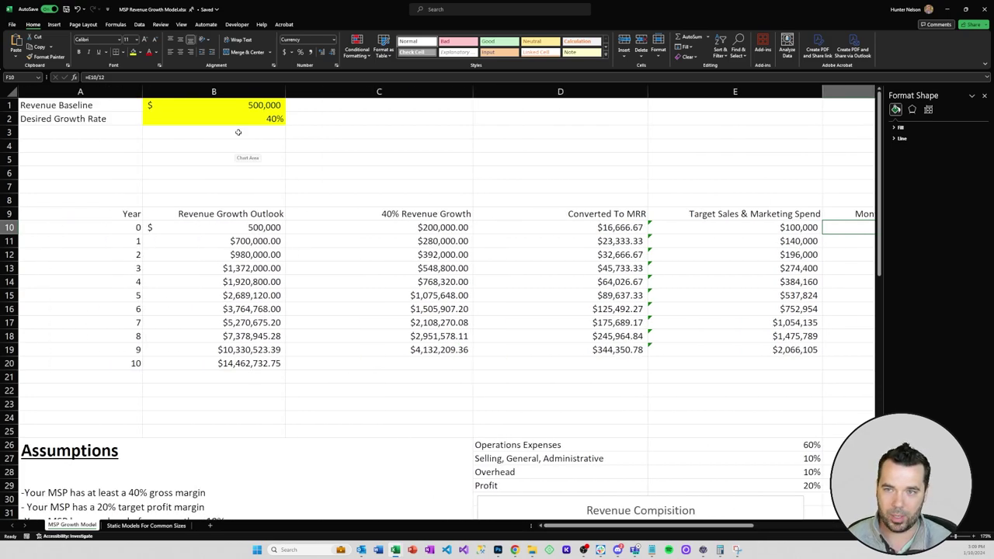
Set the Revenue Baseline to 2,000,000
left_click(249, 108)
type("20000")
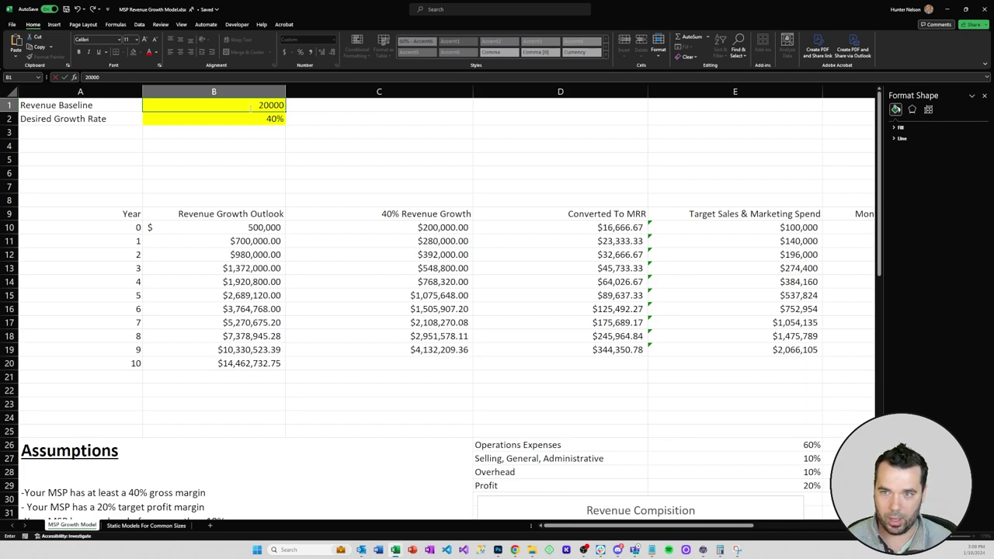
key("BackSpace")
key("BackSpace")
key("BackSpace")
key("BackSpace")
key("BackSpace")
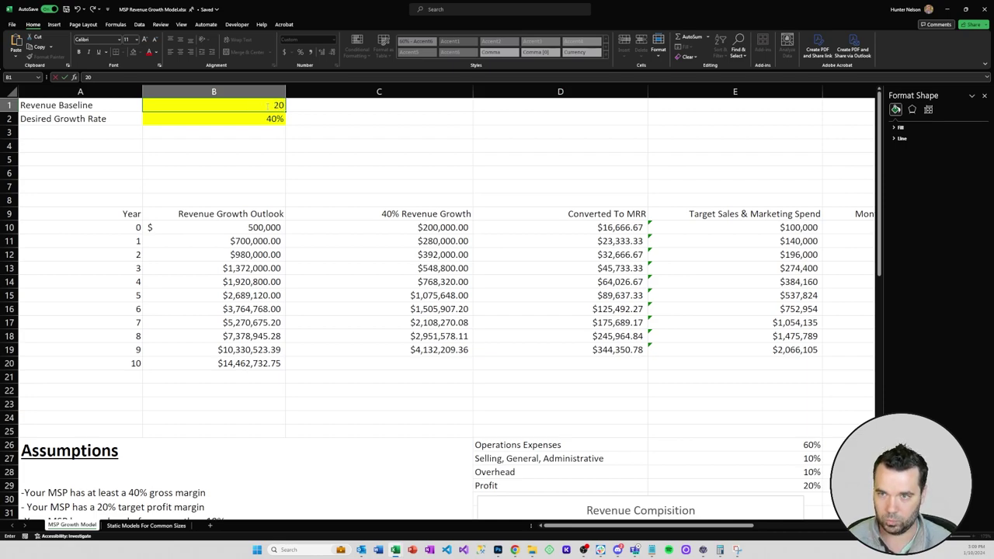
type("2000000")
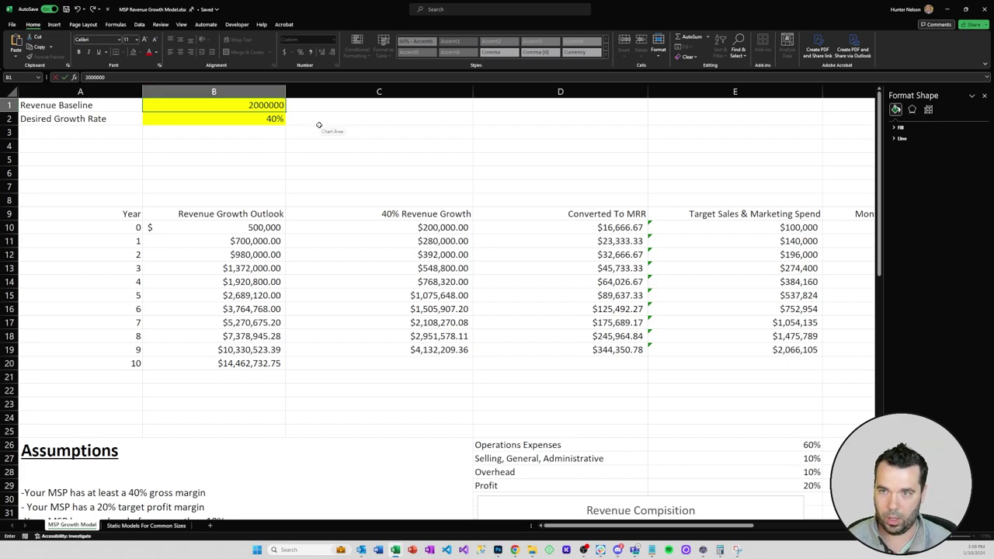
key("Return")
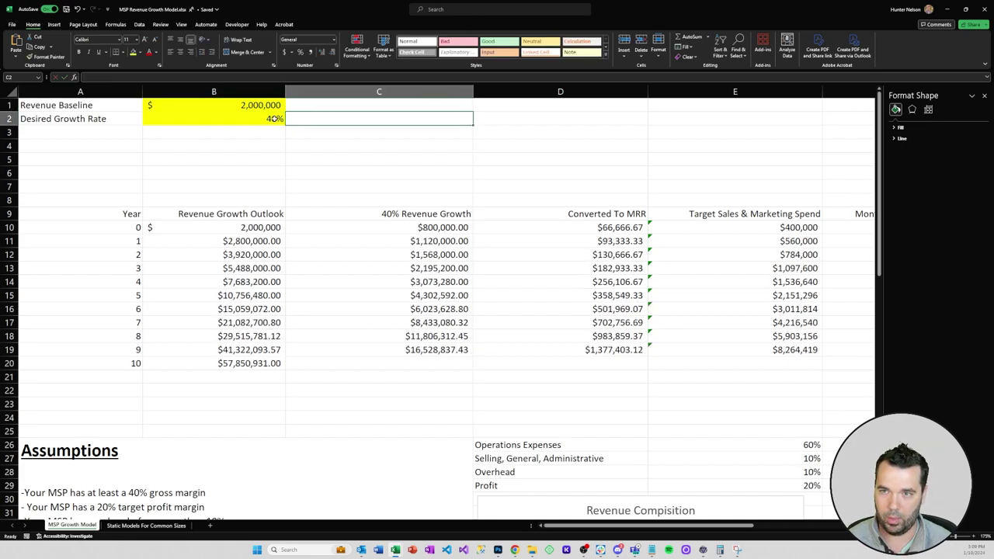
Set the Desired Growth Rate to 20%
type("2")
type("0")
key("Return")
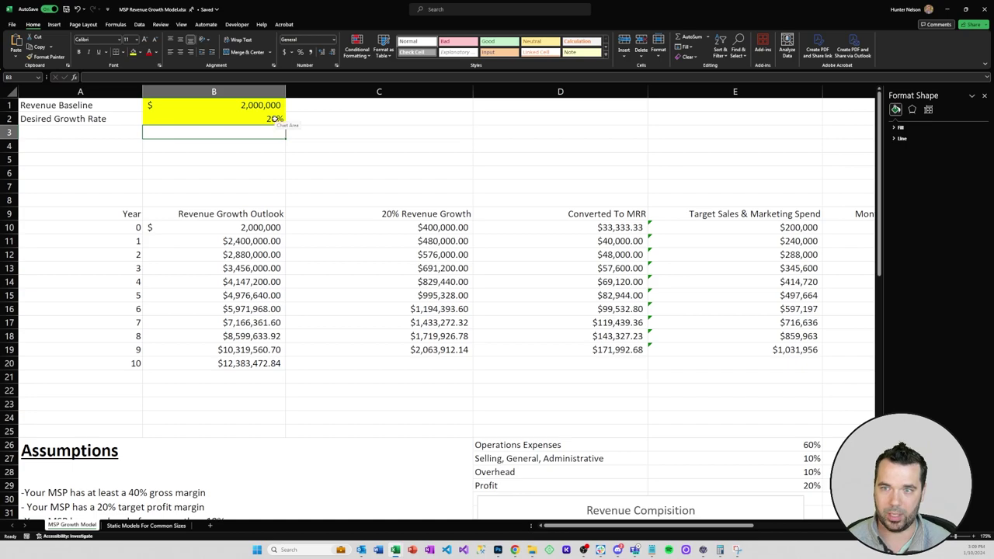
Review the Revenue Composition chart and the year 0 Monthly Sales & Marketing Spend for the updated baseline and growth rate
mouse_move(571, 528)
left_mouse_down()
mouse_move(616, 528)
mouse_move(569, 527)
mouse_move(590, 528)
left_mouse_up()
scroll(594, 412, "down", 4)
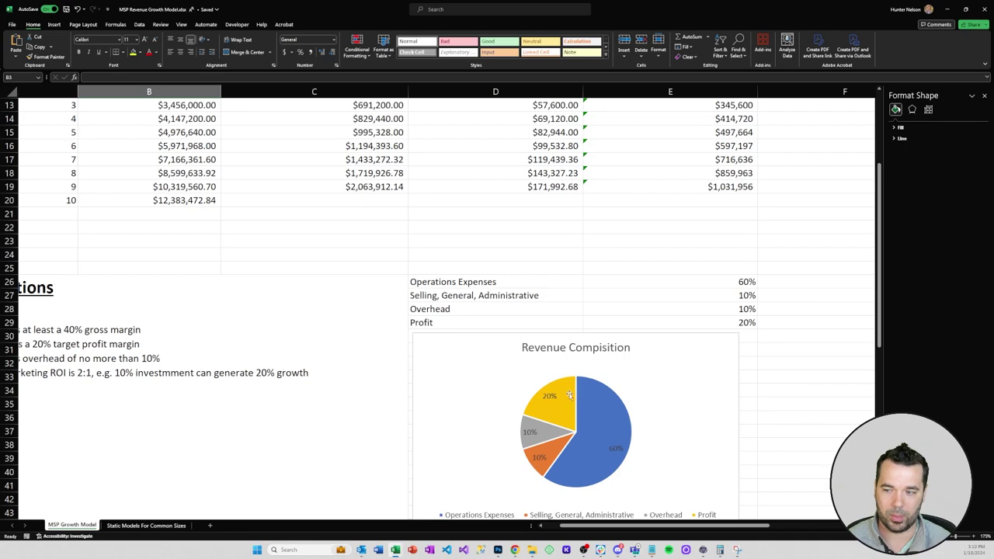
scroll(569, 396, "up", 4)
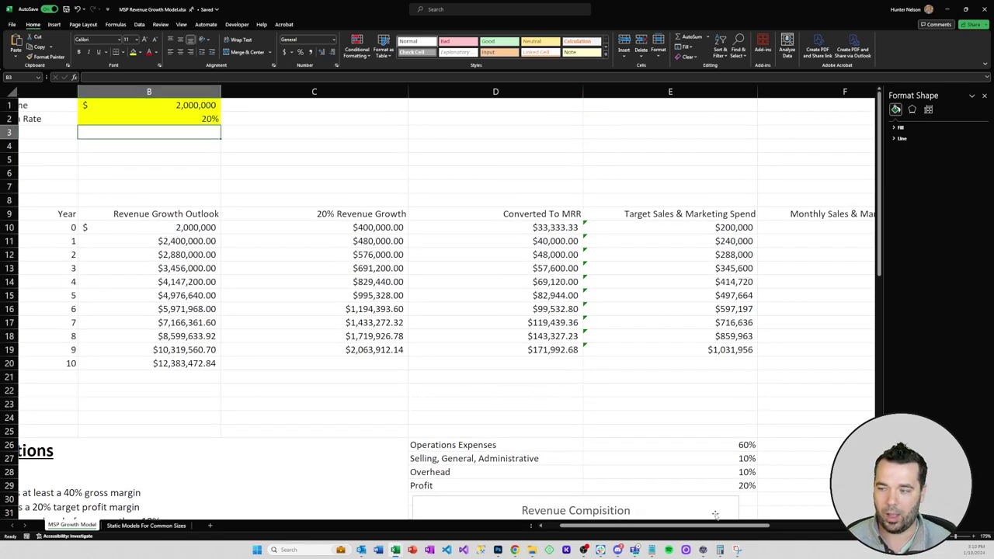
left_click_drag(708, 528, 755, 528)
left_click(672, 227)
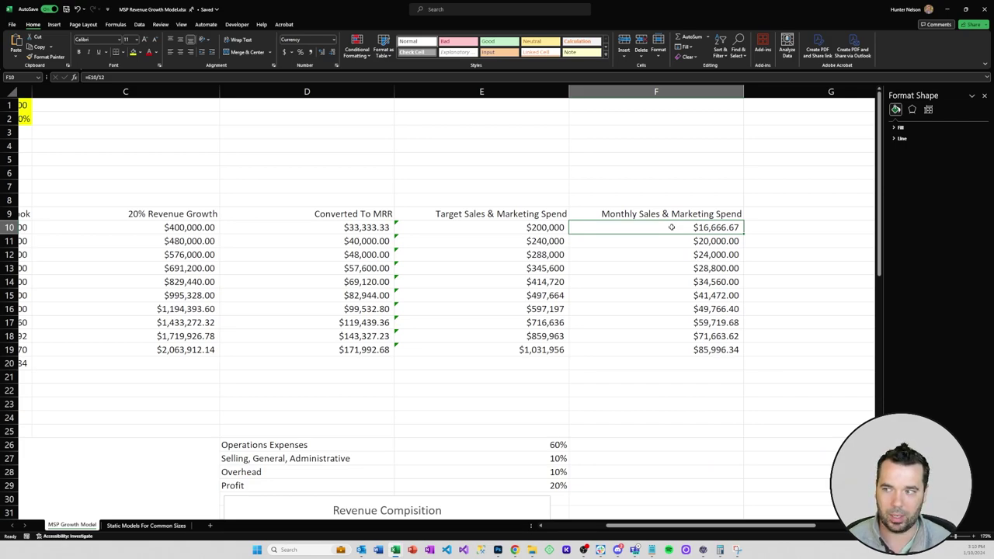
left_click_drag(637, 526, 575, 534)
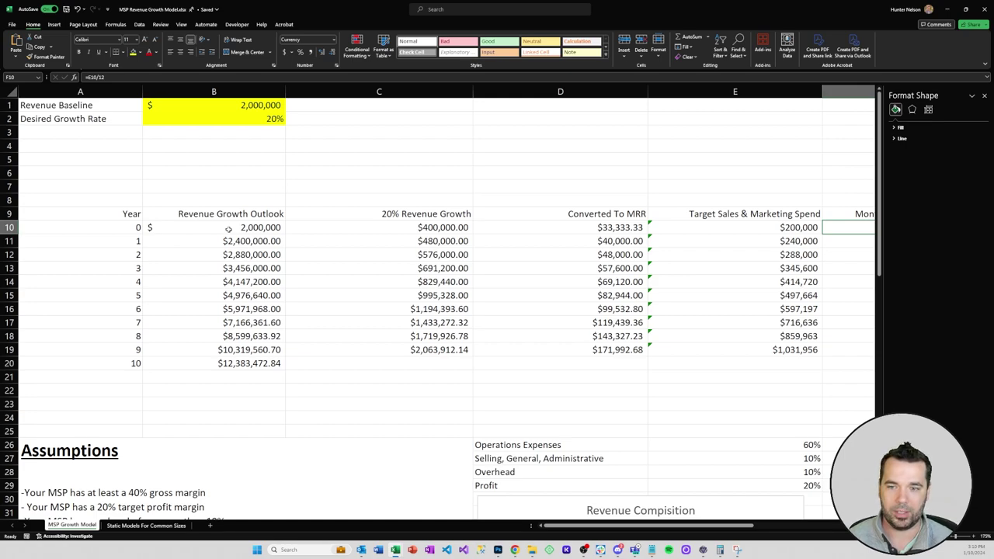
Compare the year 5 revenue outlook with the year 0 Monthly Sales & Marketing Spend and the operations expenses share in the pie chart
left_click(214, 295)
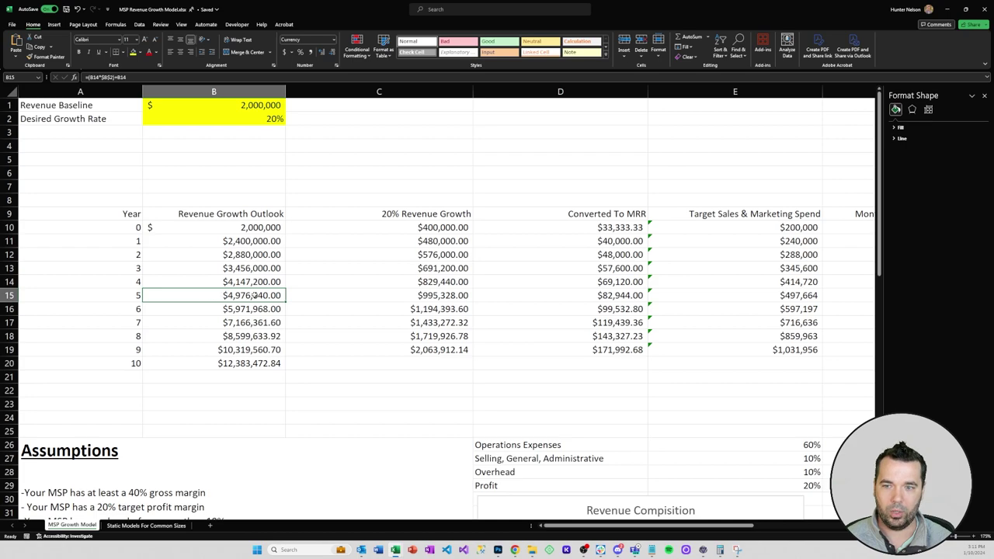
left_click_drag(585, 528, 645, 528)
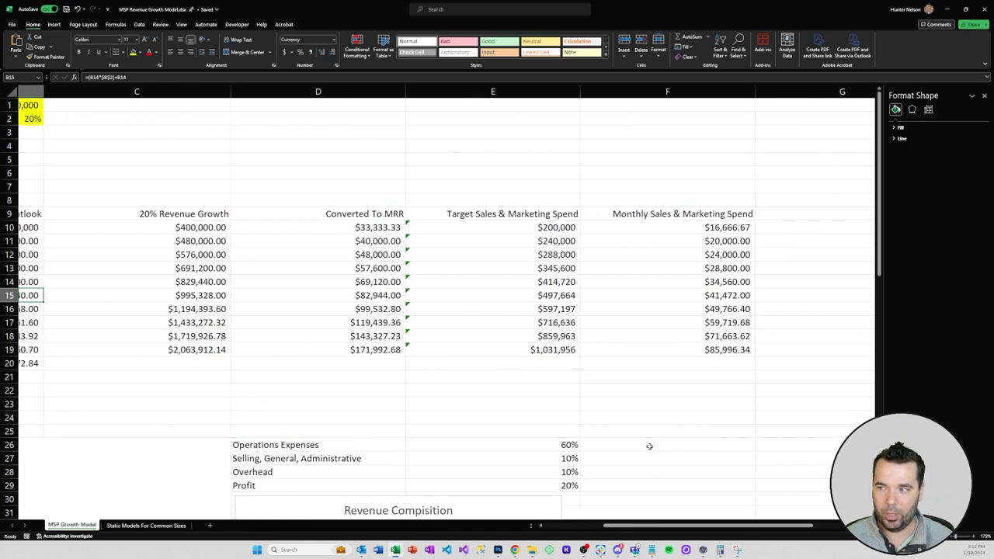
left_click(690, 230)
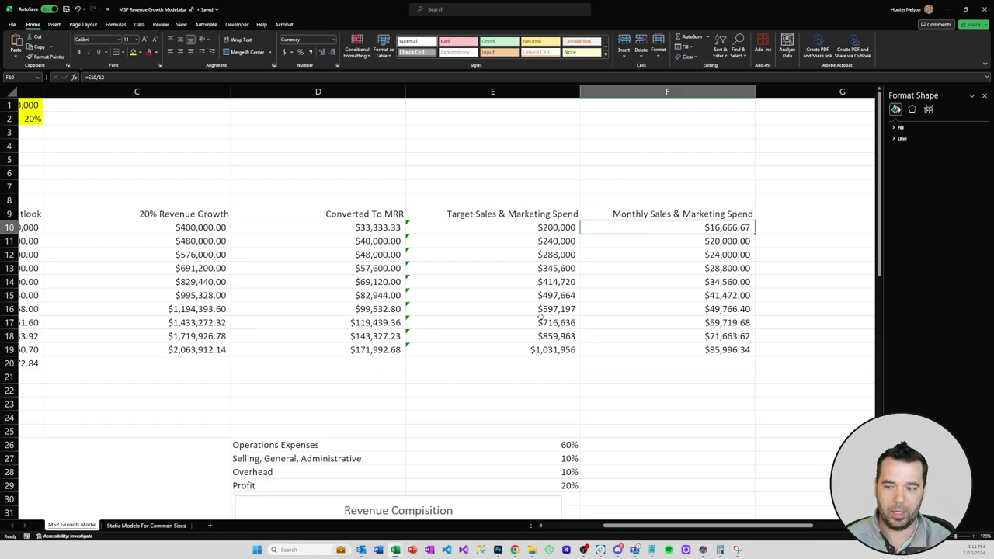
scroll(513, 326, "down", 6)
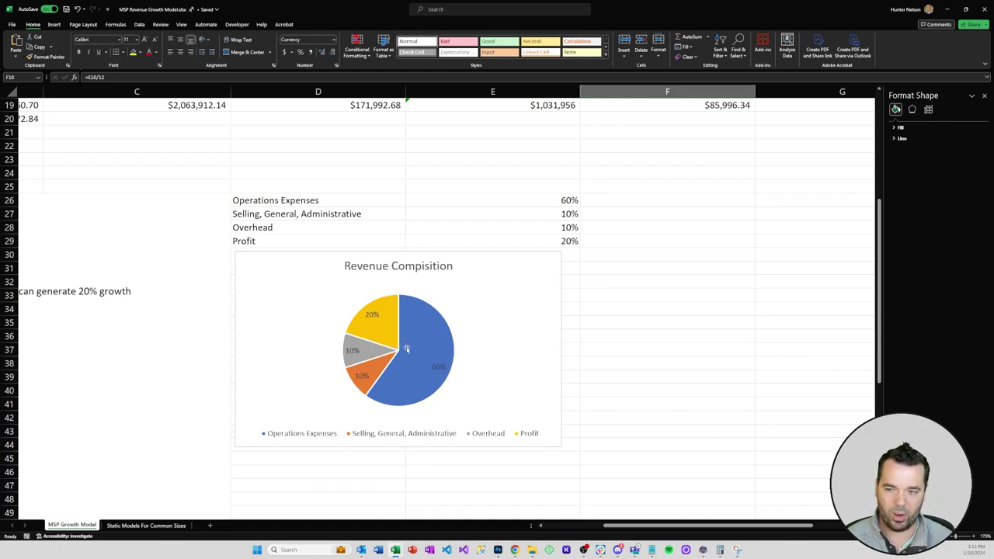
mouse_move(389, 332)
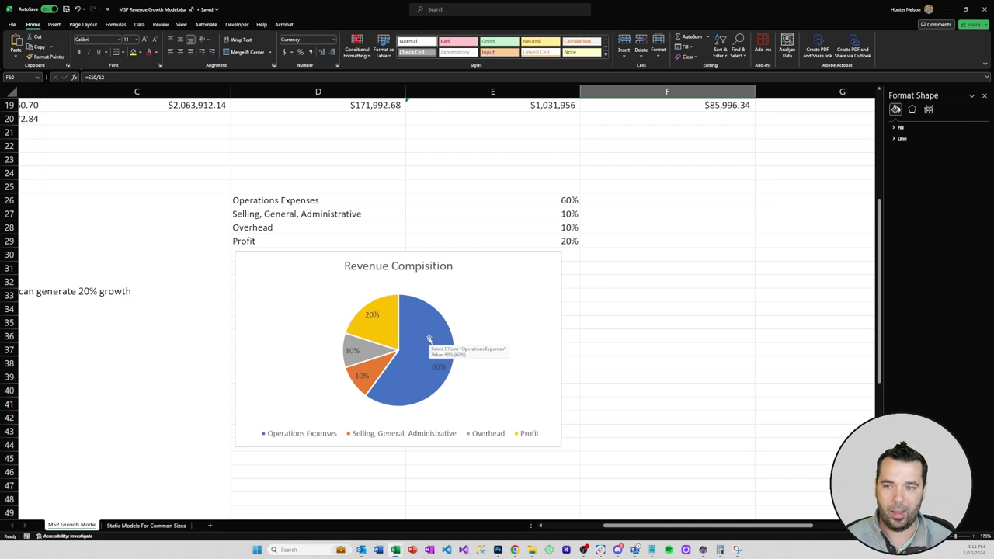
scroll(428, 340, "up", 6)
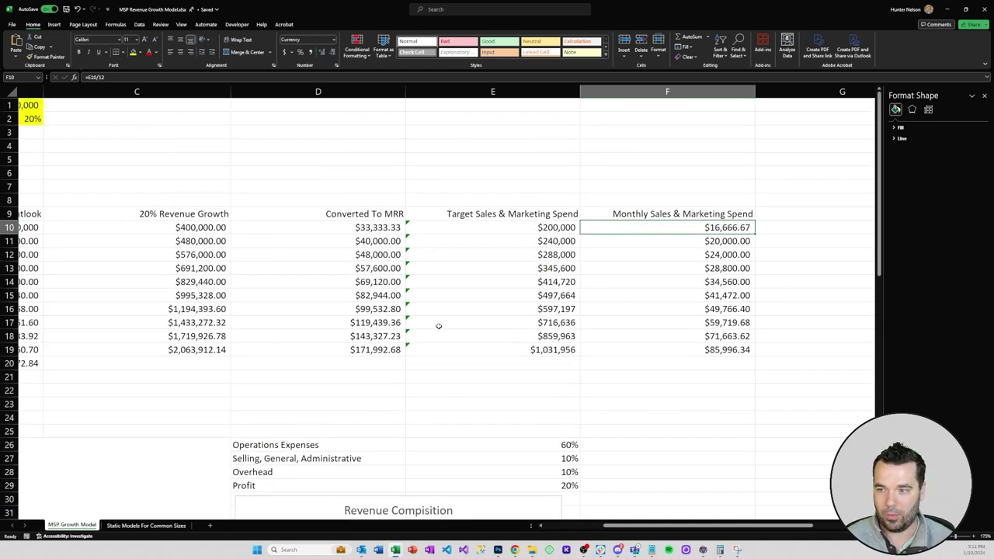
left_click_drag(640, 526, 562, 529)
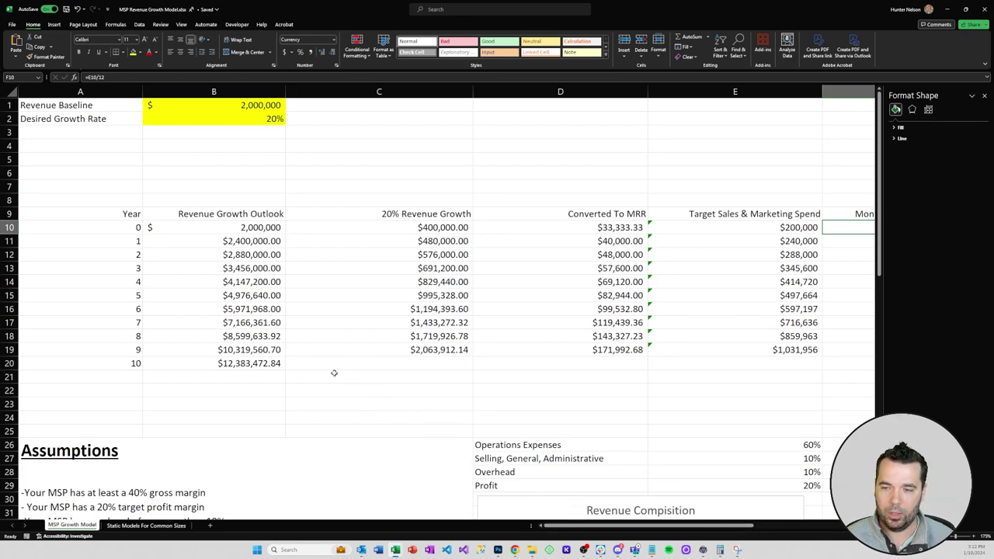
Review the Assumptions notes and compare the Revenue Baseline with the year 0 Target Sales & Marketing Spend
scroll(315, 355, "down", 6)
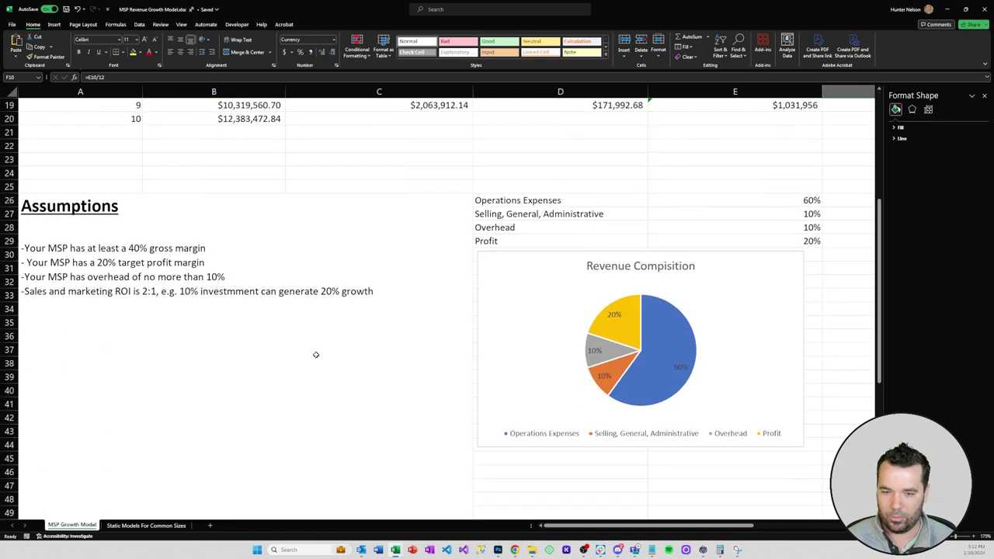
scroll(316, 355, "up", 3)
scroll(315, 355, "up", 3)
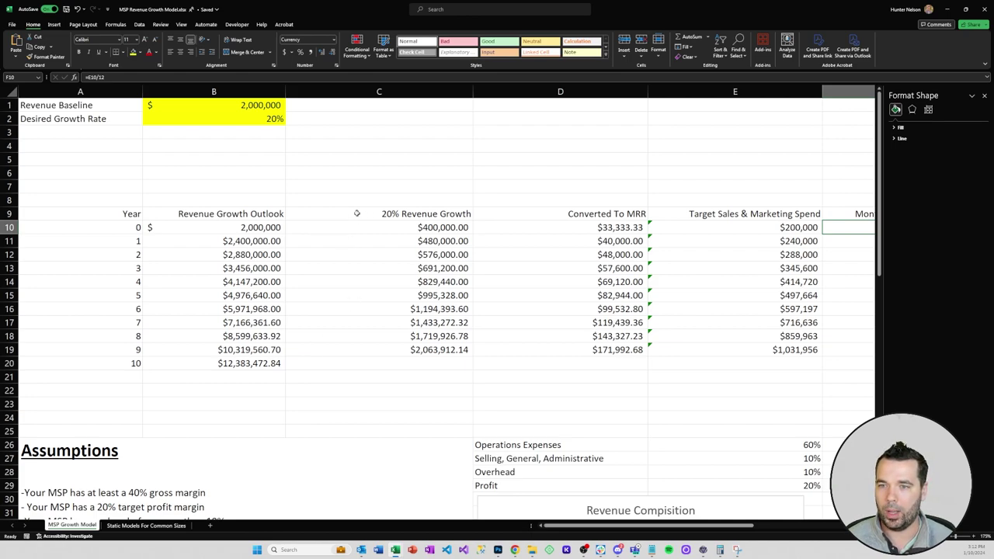
left_click(234, 105)
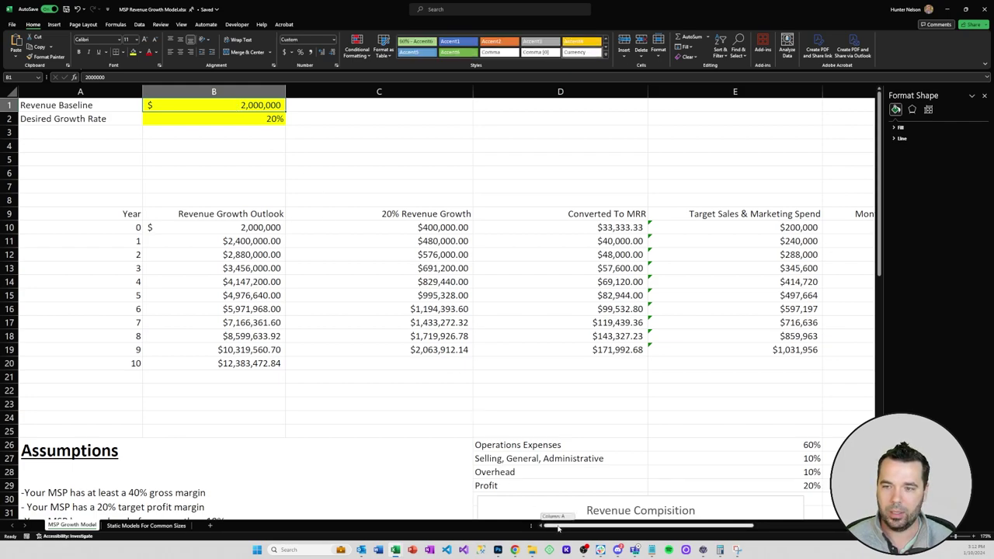
left_click_drag(558, 527, 577, 527)
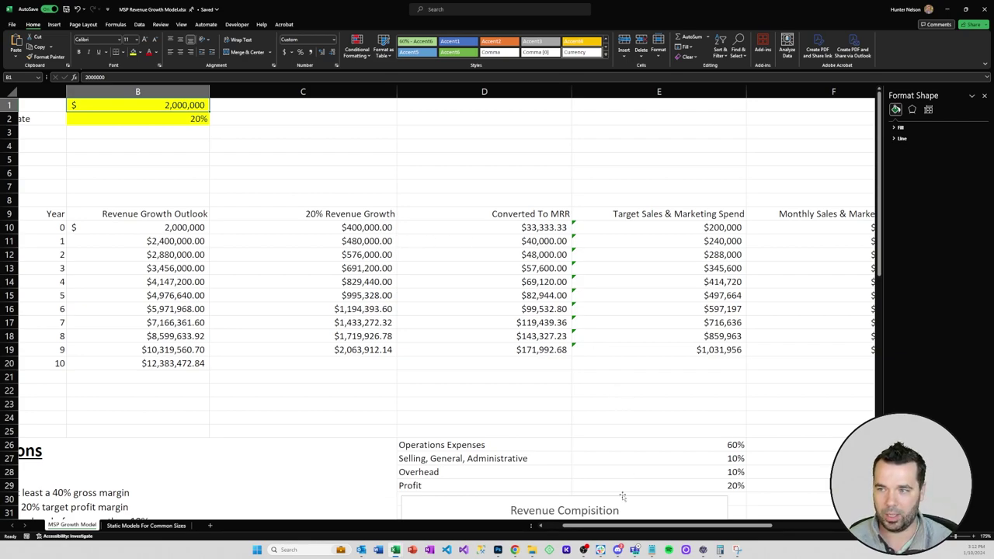
scroll(621, 516, "right", 2)
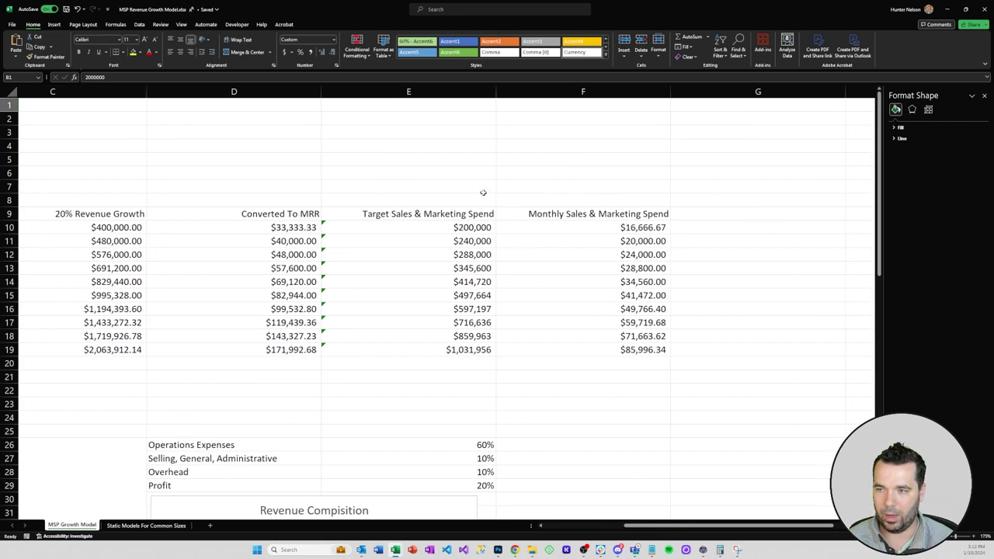
left_click(473, 227)
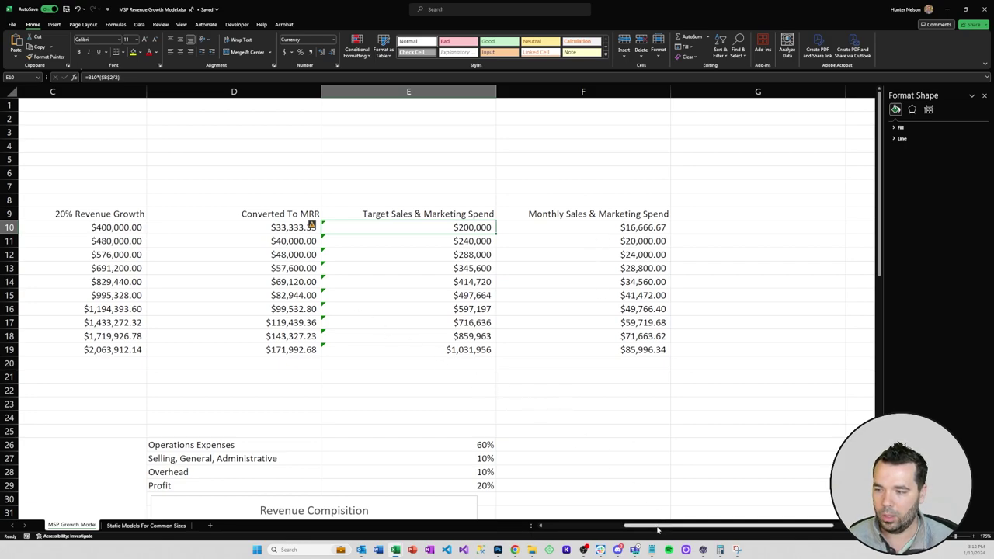
left_click_drag(637, 526, 555, 526)
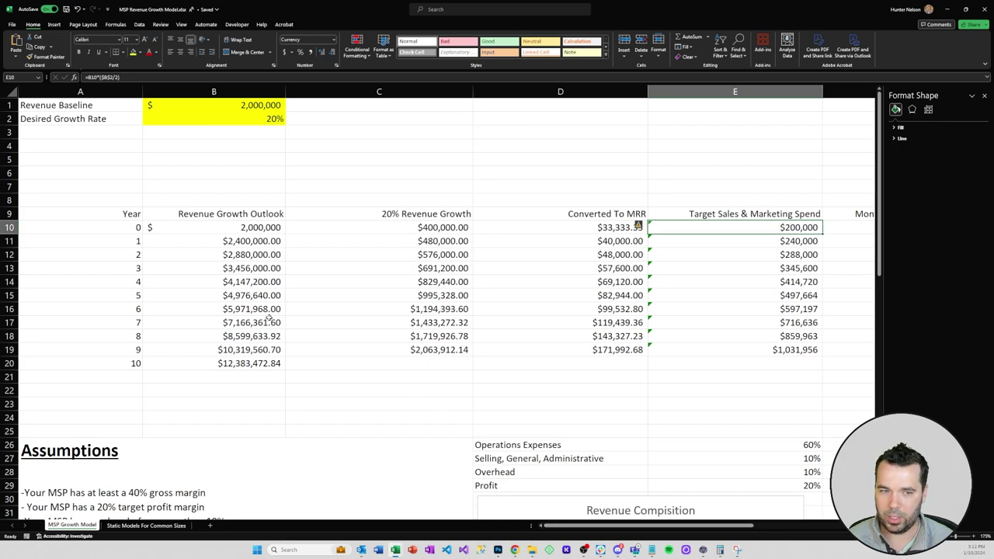